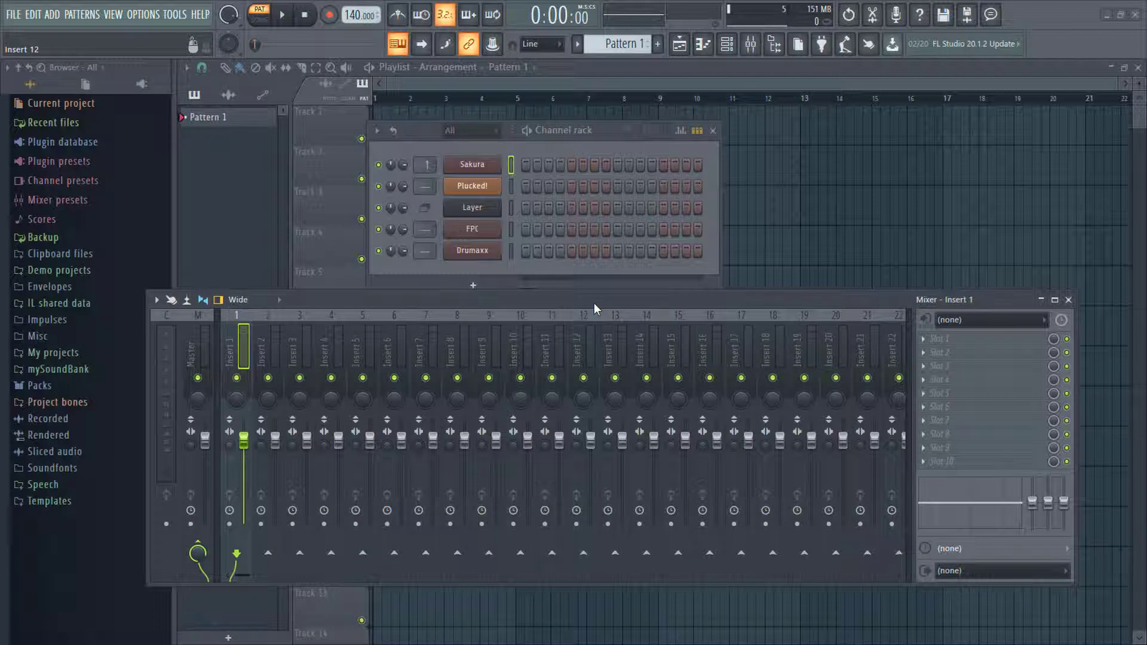
Switch the channel rack display filter from All to Unsorted, still showing all five channels
left_click(476, 131)
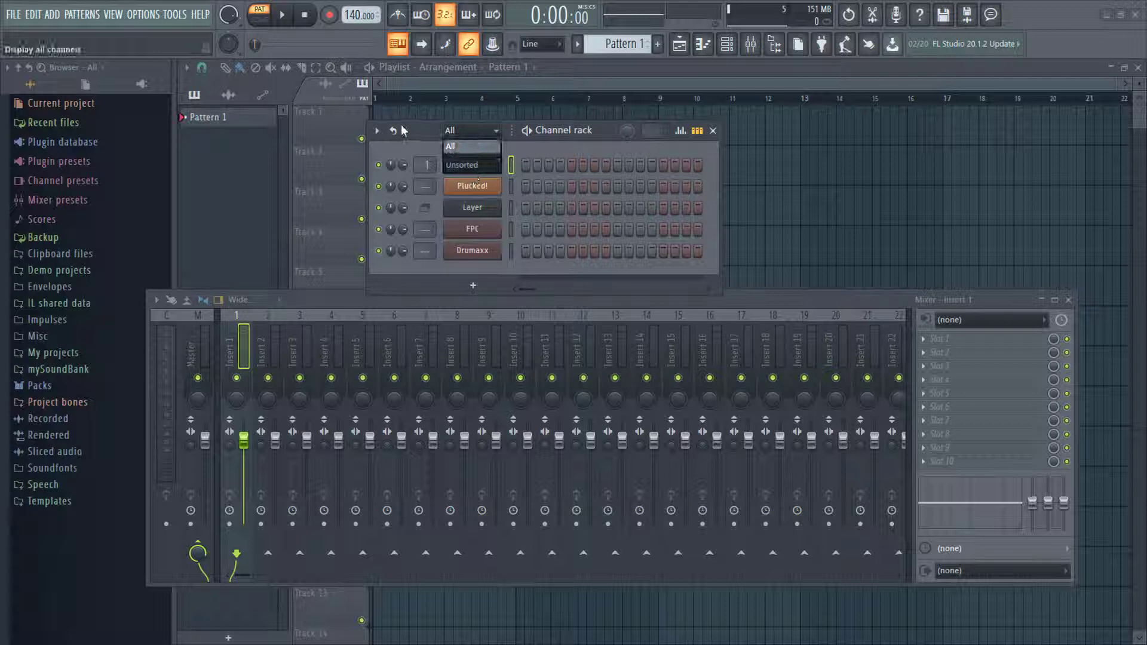
left_click(488, 146)
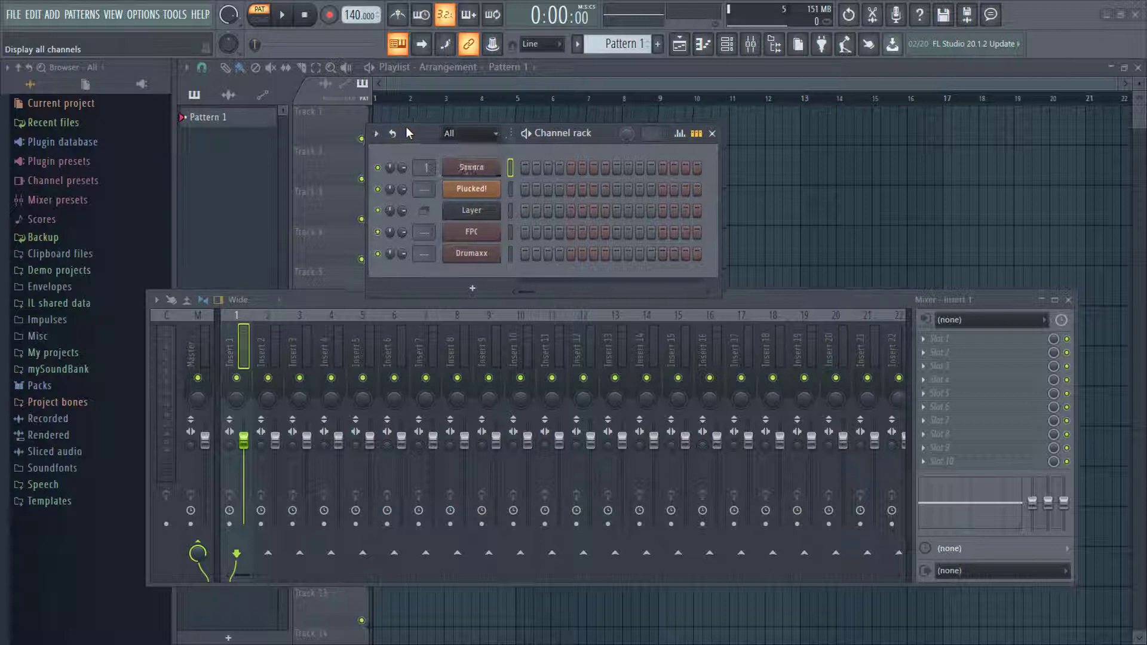
left_click(475, 135)
left_click(477, 160)
left_click(480, 162)
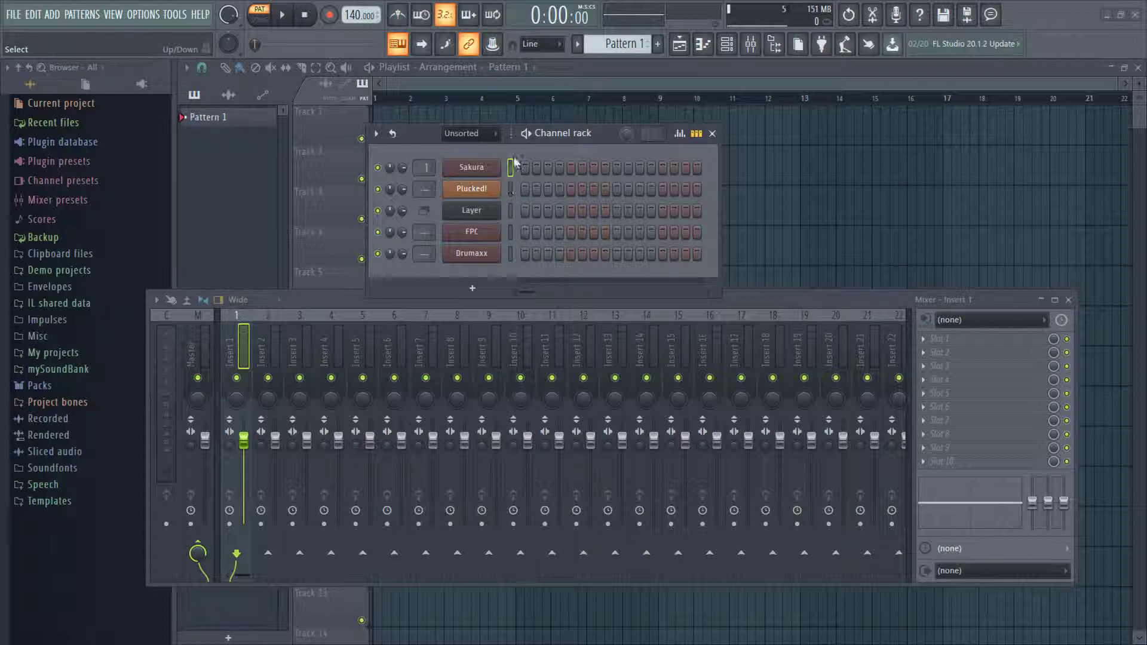
Select Sakura and Plucked! and group them under a new group named INST
left_click(509, 186)
left_click(510, 166, "ctrl")
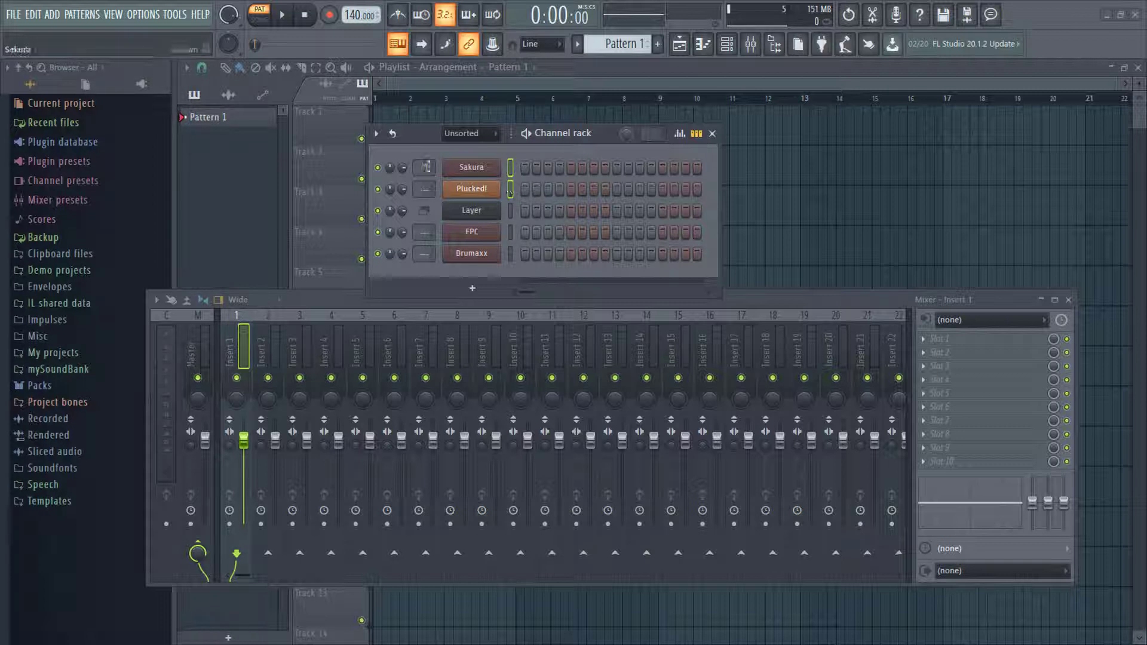
left_click(377, 133)
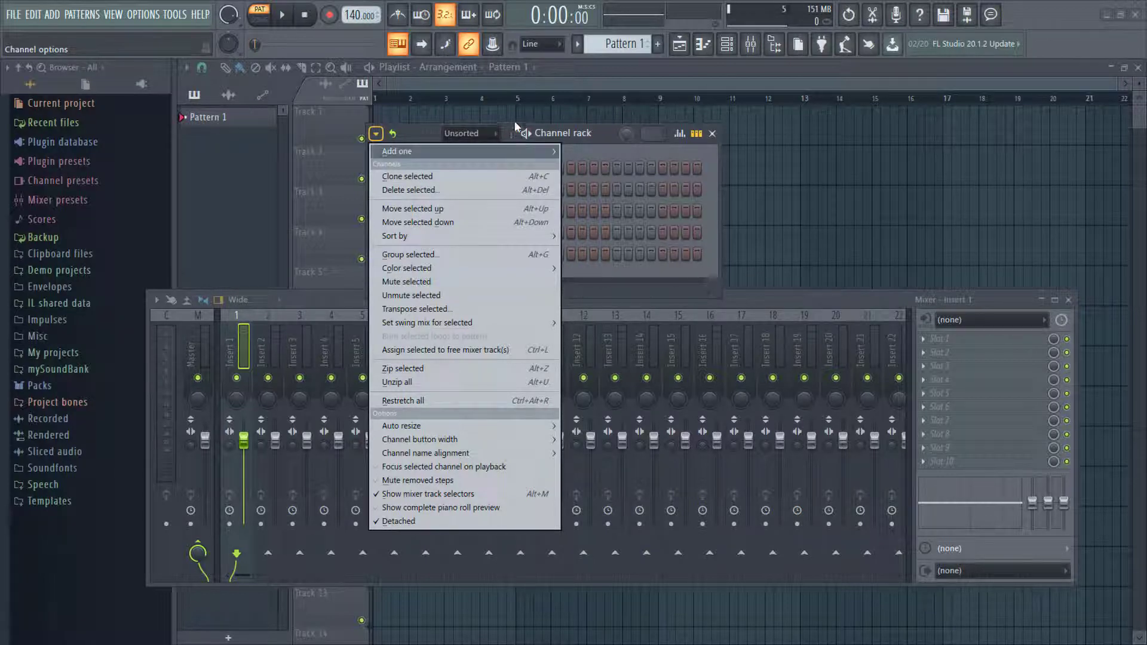
mouse_move(397, 152)
left_click(558, 130)
key("alt+g")
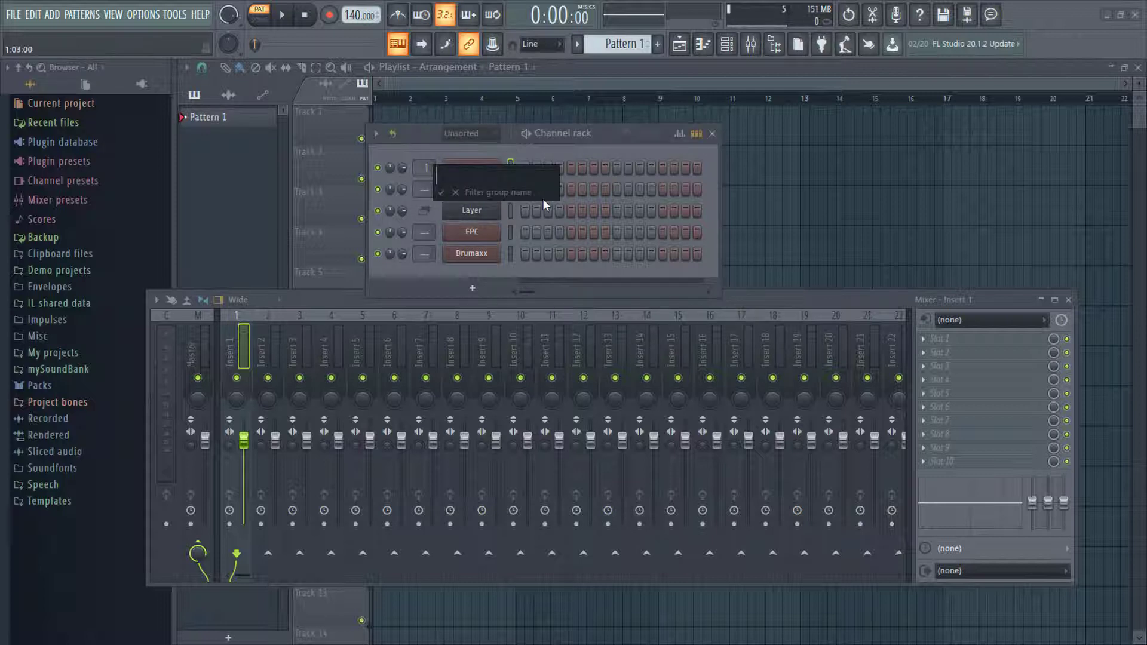
type("(")
key("BackSpace")
type("I")
type("NST")
key("Return")
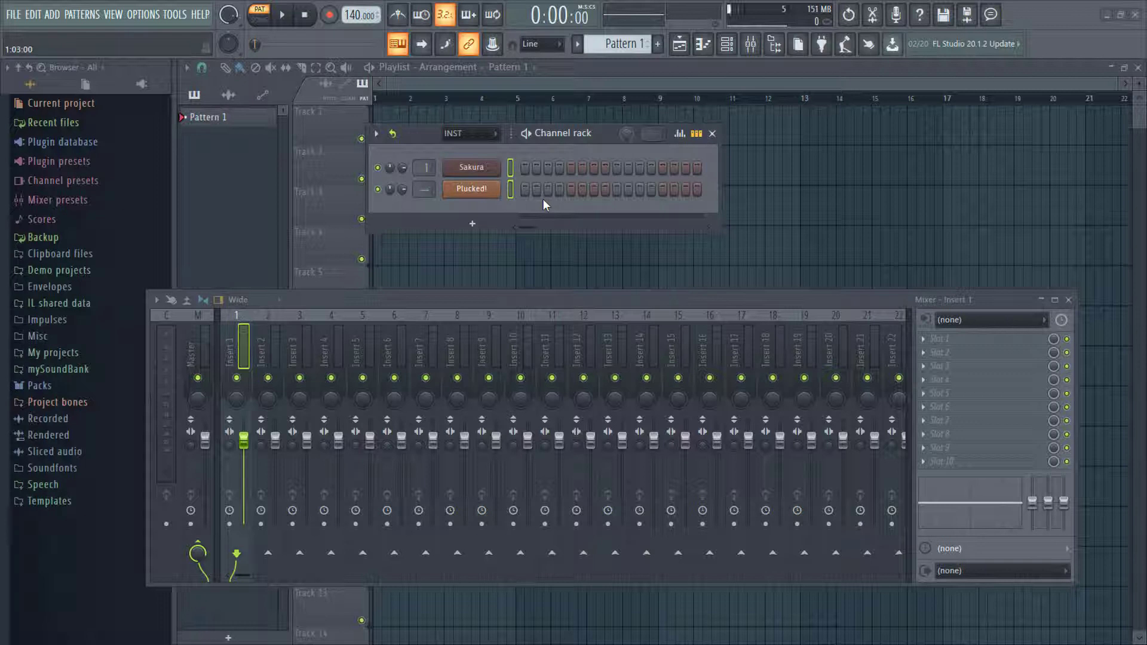
Cycle the channel filter through All and INST, ending on Unsorted with Layer, FPC and Drumaxx
left_click(469, 134)
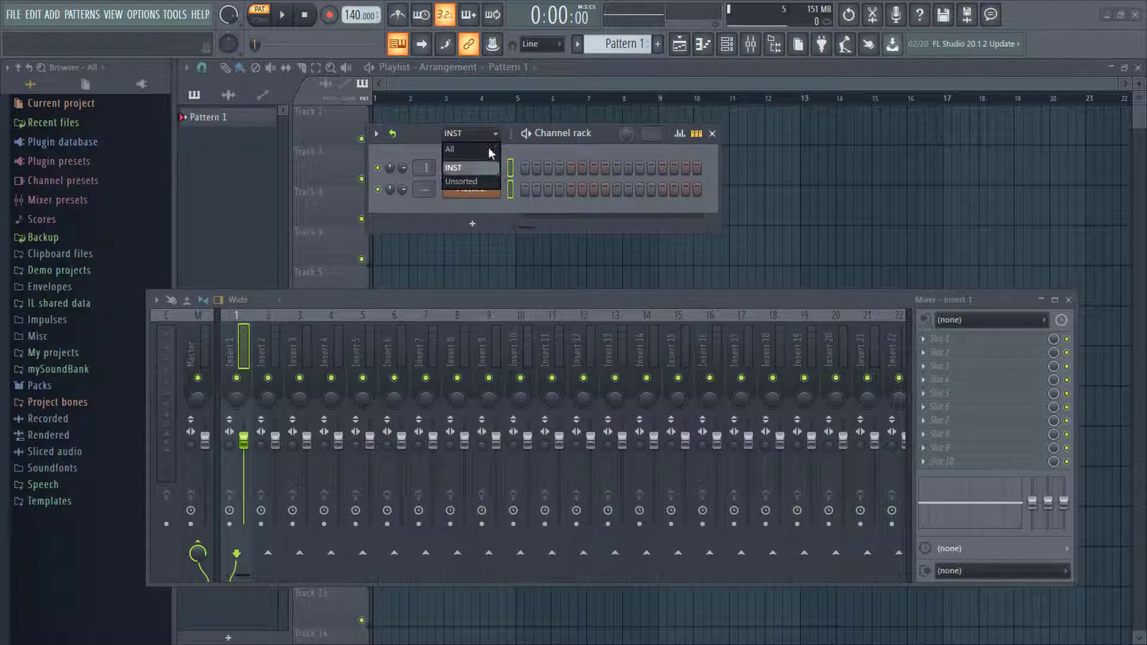
left_click(477, 133)
left_click(468, 152)
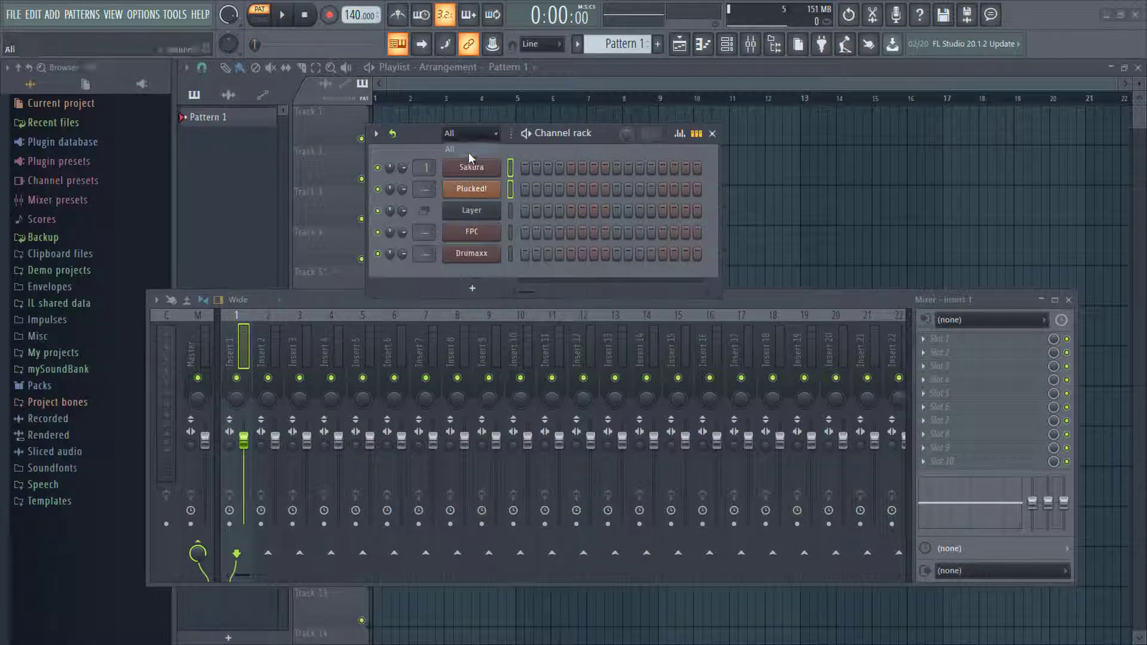
left_click(464, 135)
left_click(461, 170)
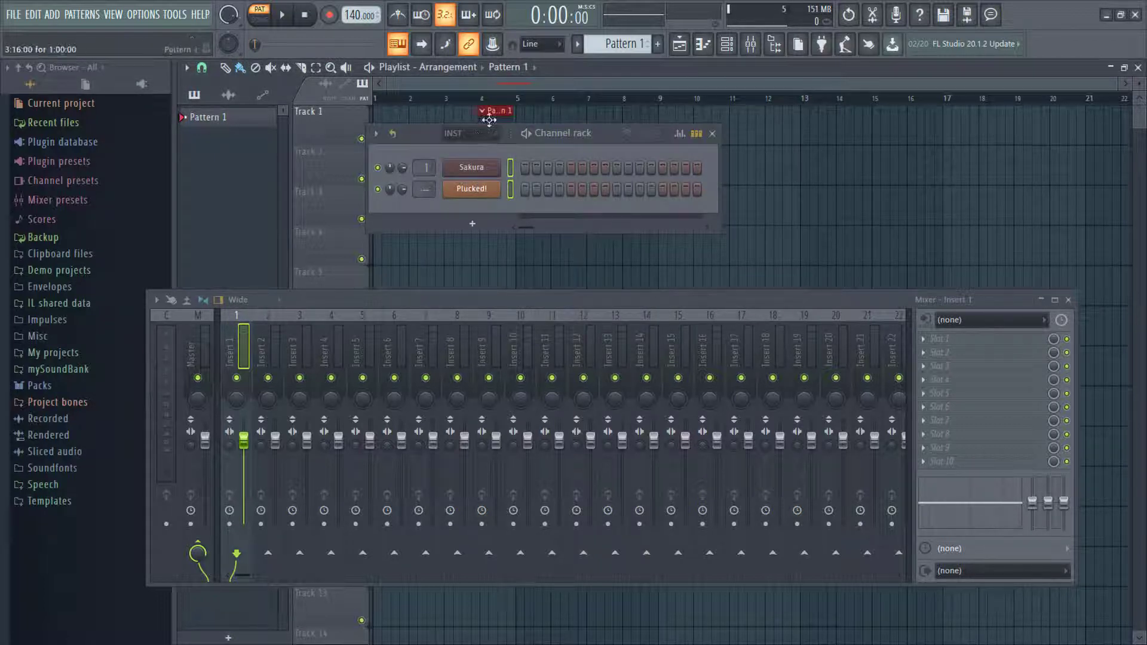
left_click(469, 135)
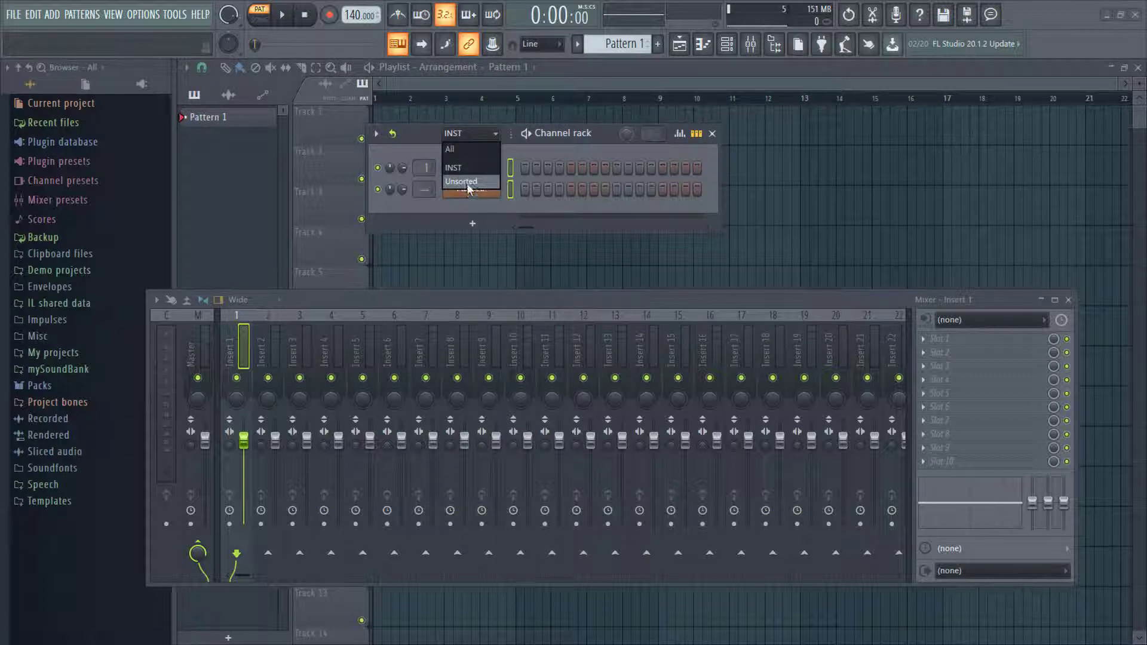
left_click(468, 188)
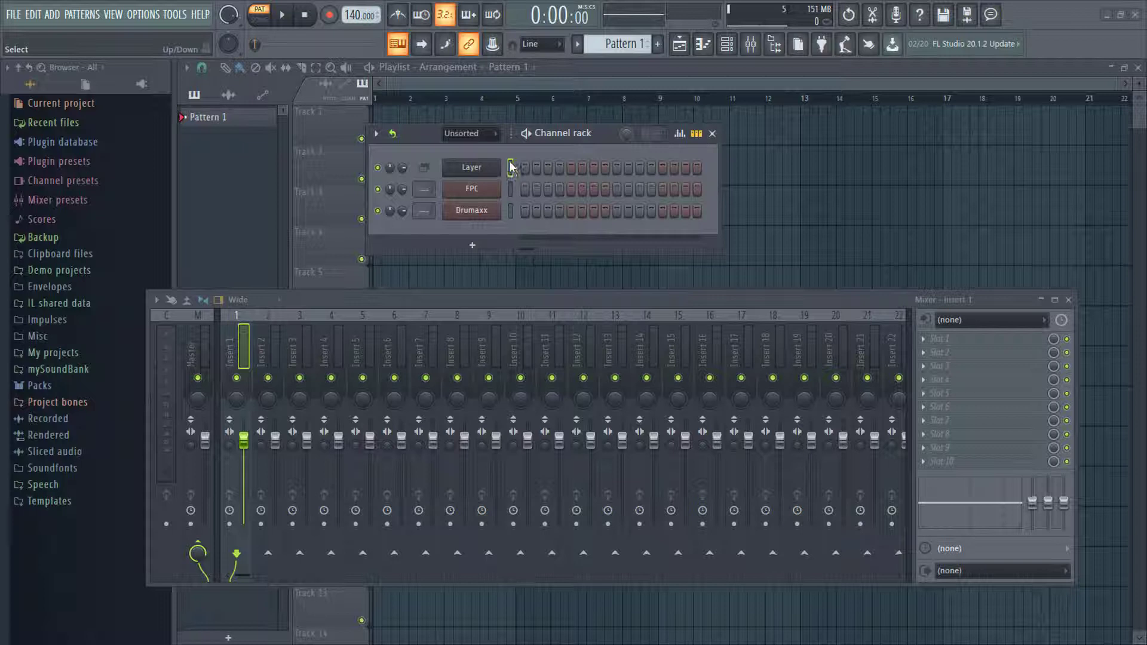
Select Layer, FPC and Drumaxx together and group them under the name DRUMS
left_click_drag(510, 167, 512, 221)
left_click(375, 133)
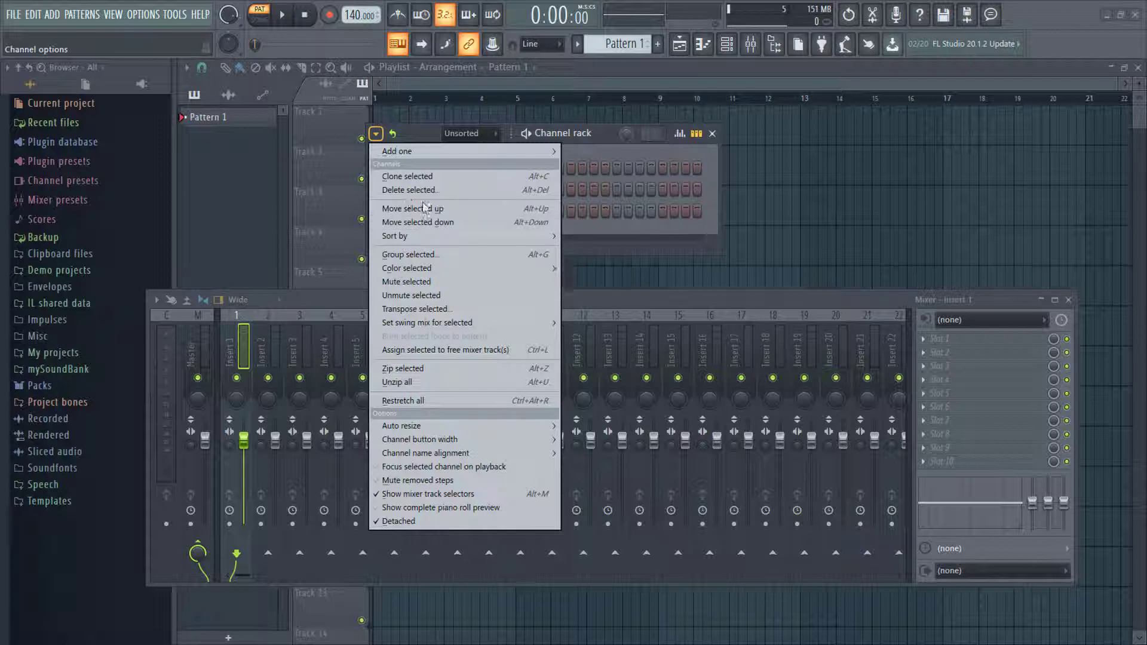
left_click(430, 255)
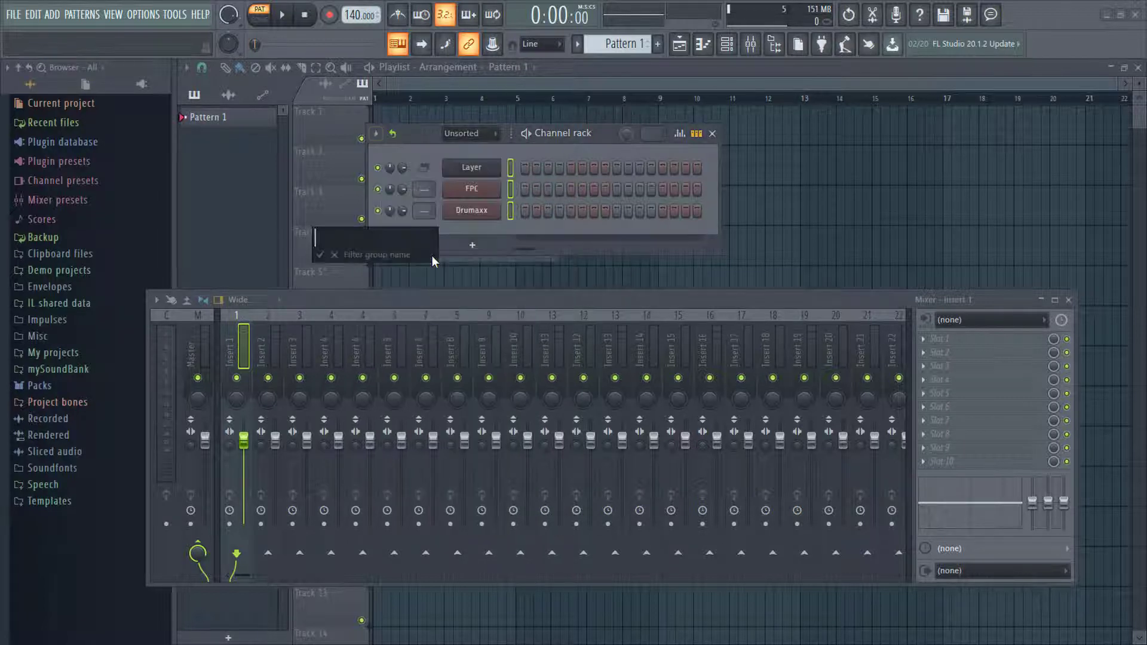
type("D")
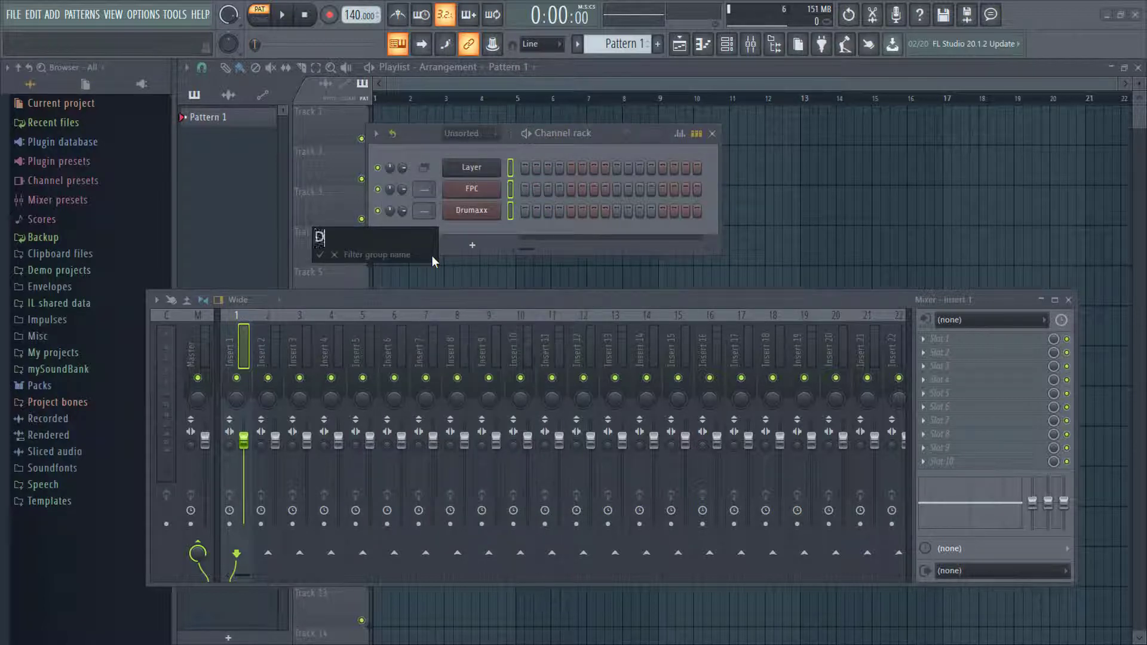
type("RUMS")
key("Return")
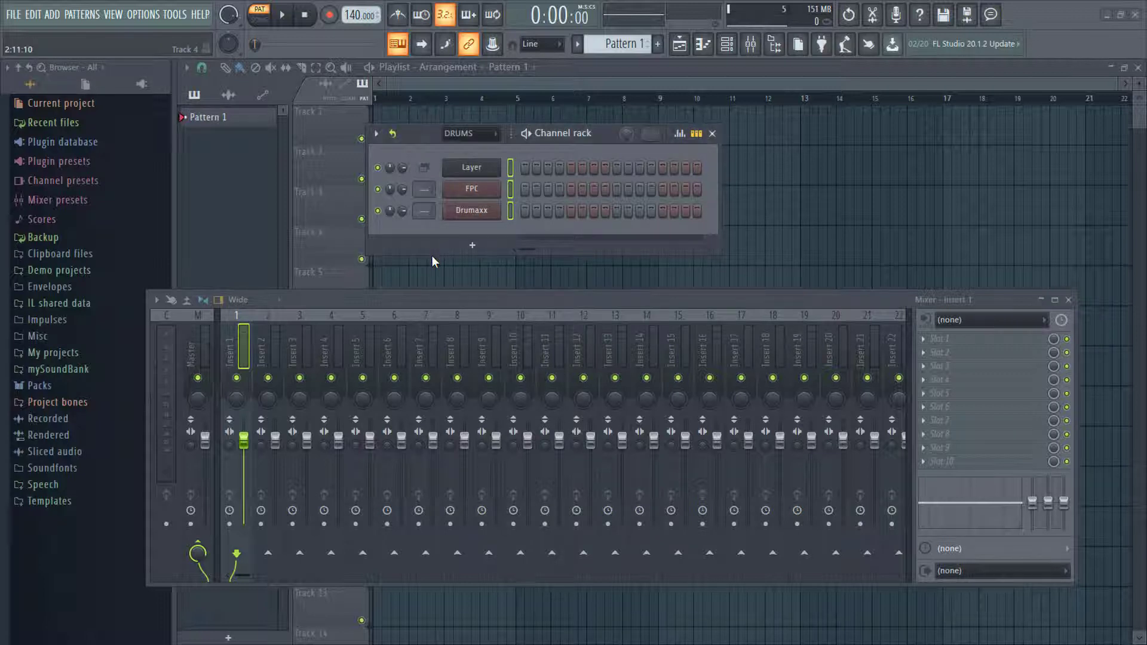
Cycle the channel filter through All and DRUMS, ending on INST's two channels
left_click(374, 135)
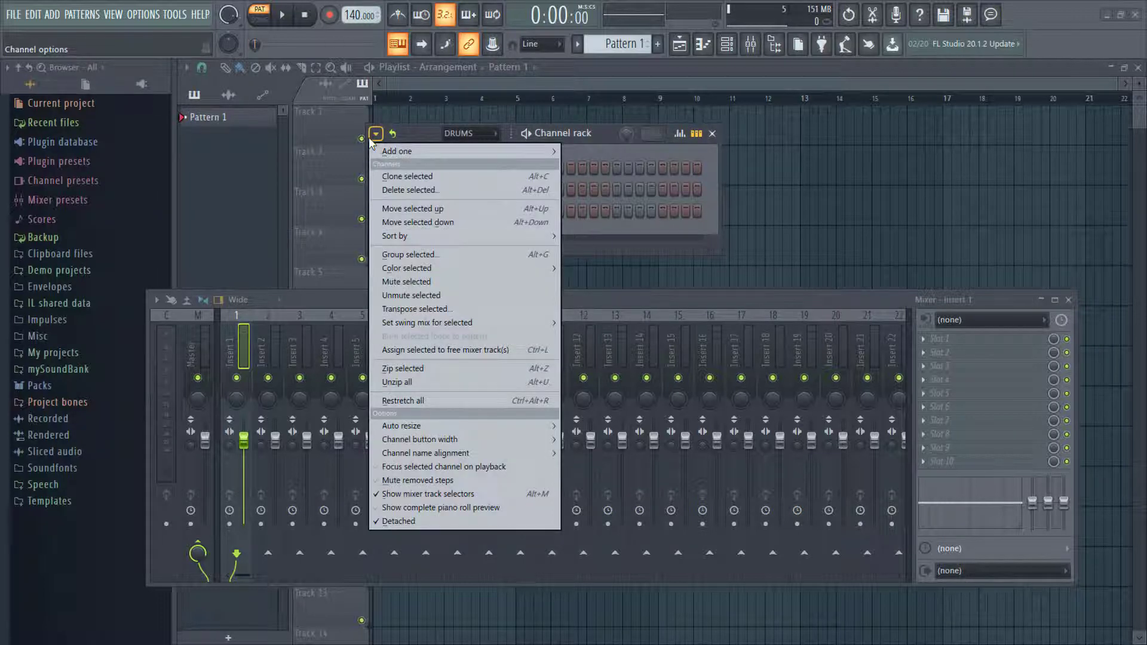
left_click(373, 134)
left_click(475, 134)
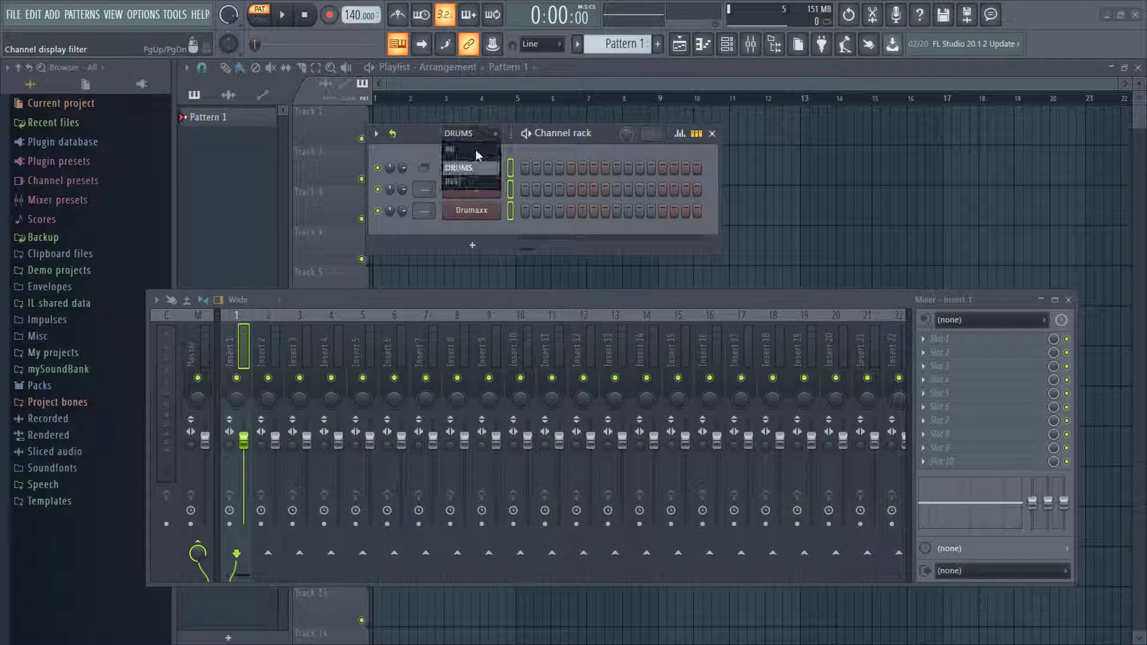
left_click(475, 157)
left_click(470, 133)
left_click(459, 168)
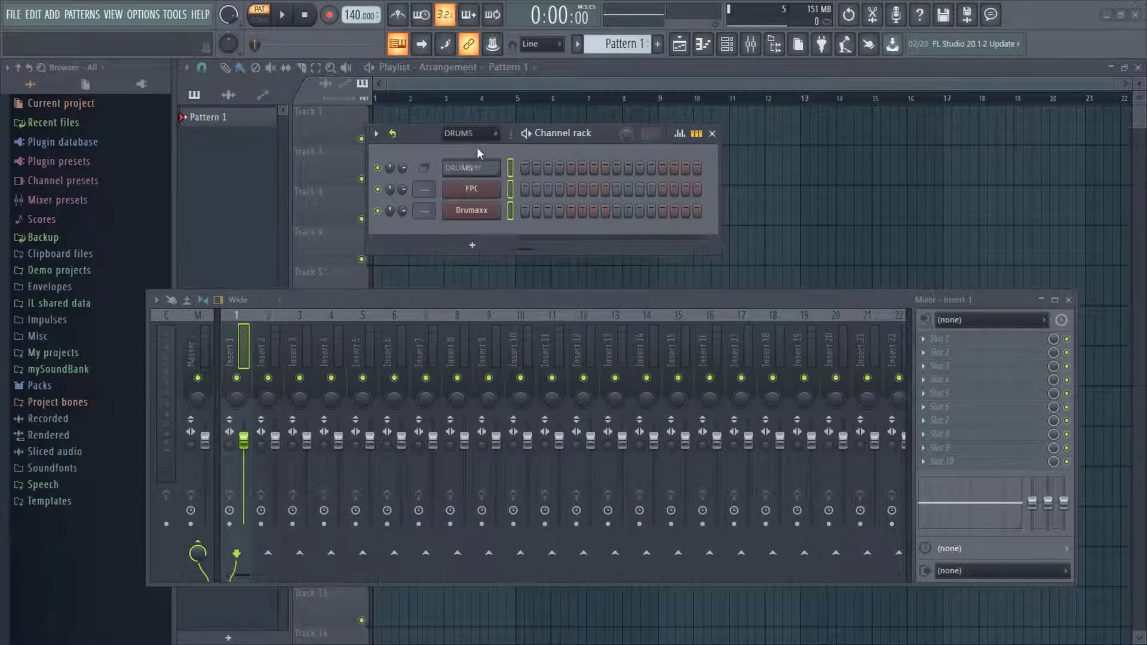
left_click(484, 136)
left_click(455, 182)
left_click(470, 134)
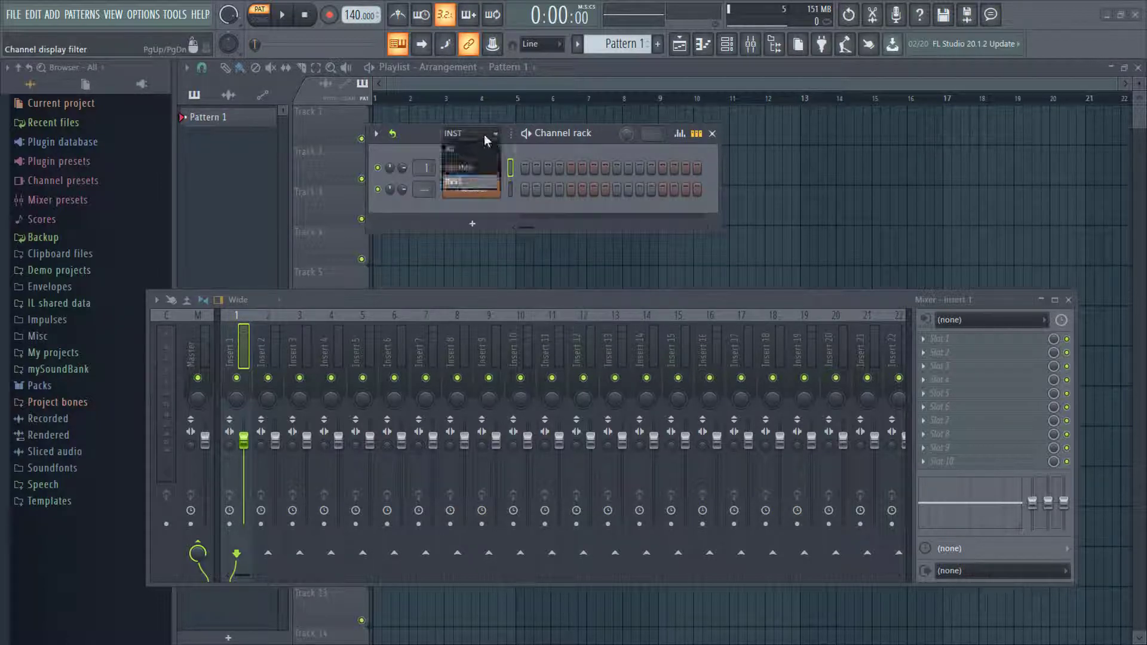
Filter the rack to DRUMS and select all of Layer, FPC and Drumaxx
left_click(471, 133)
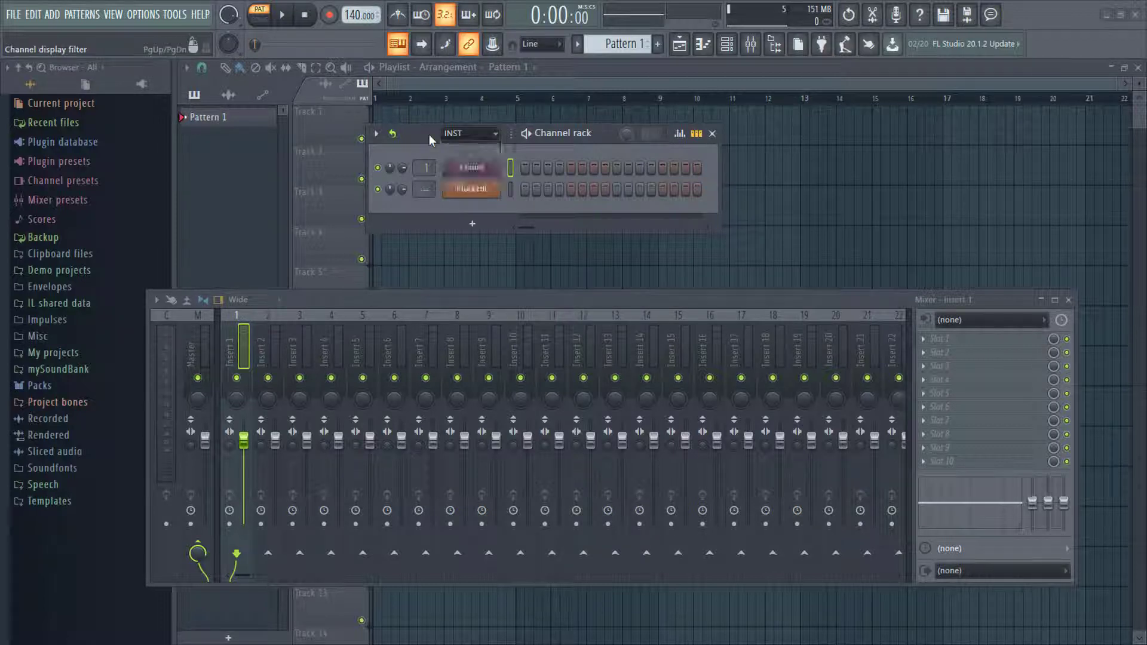
left_click(459, 168)
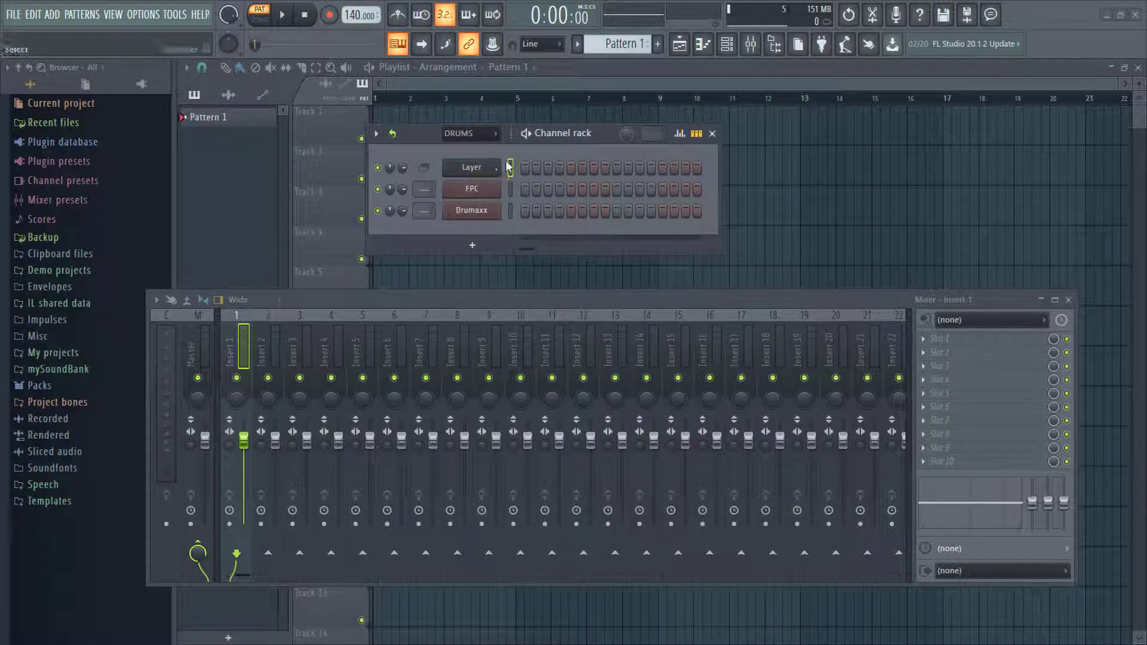
right_click(508, 170)
left_click(376, 133)
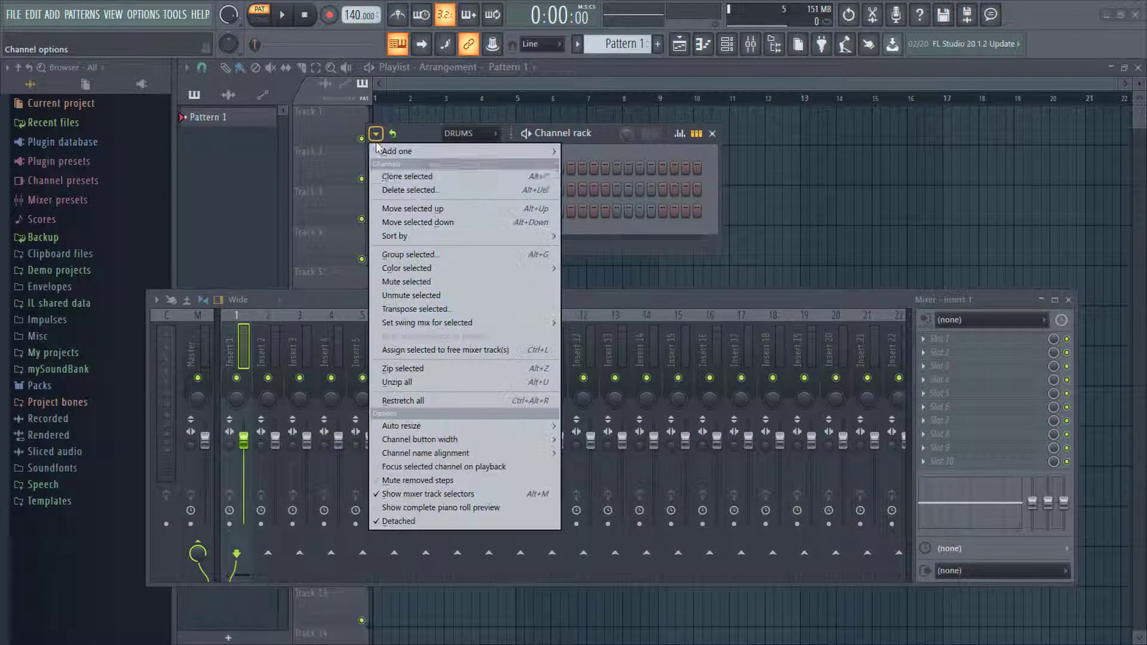
Add Layer to the INST group, which now lists Sakura, Plucked! and Layer
left_click(430, 254)
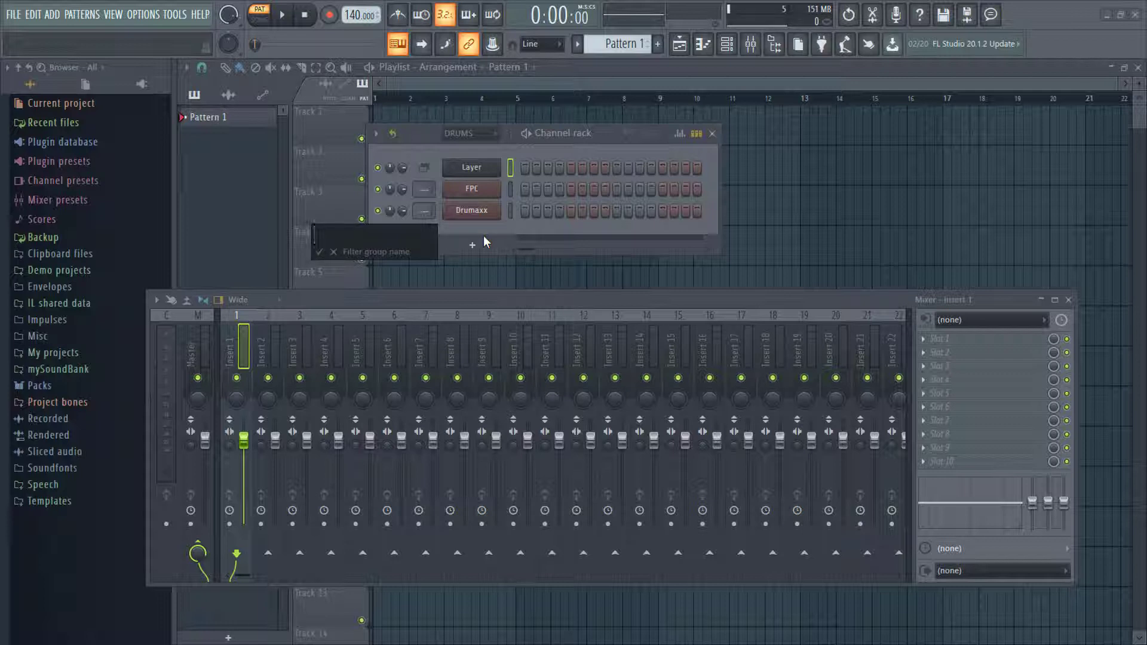
type("INST")
key("Return")
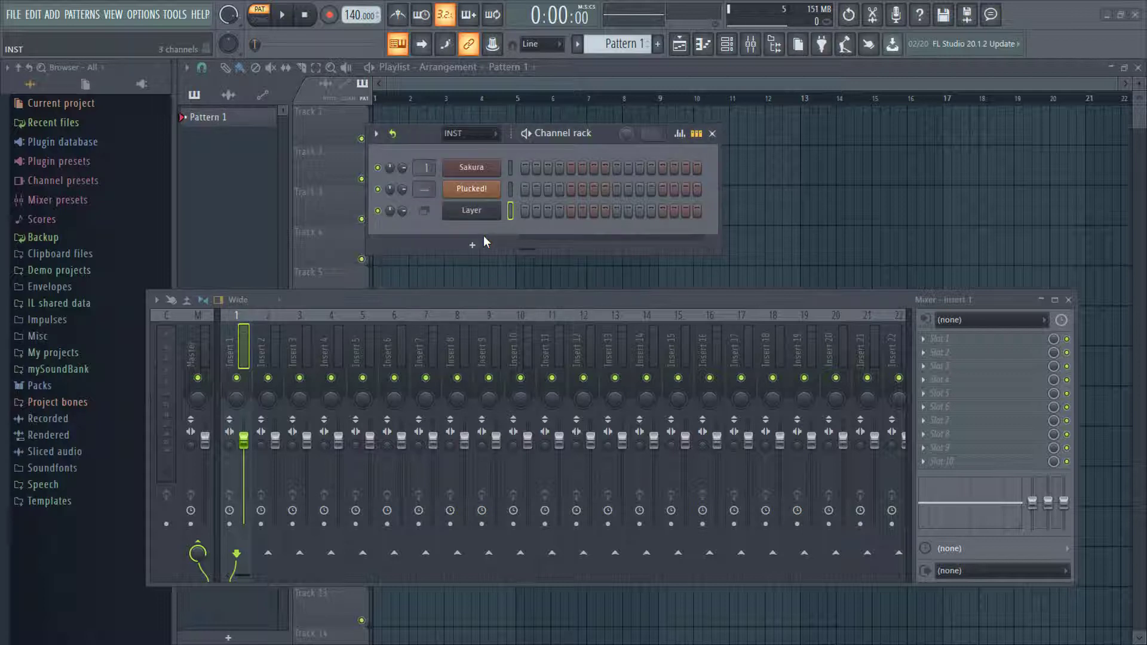
left_click(462, 134)
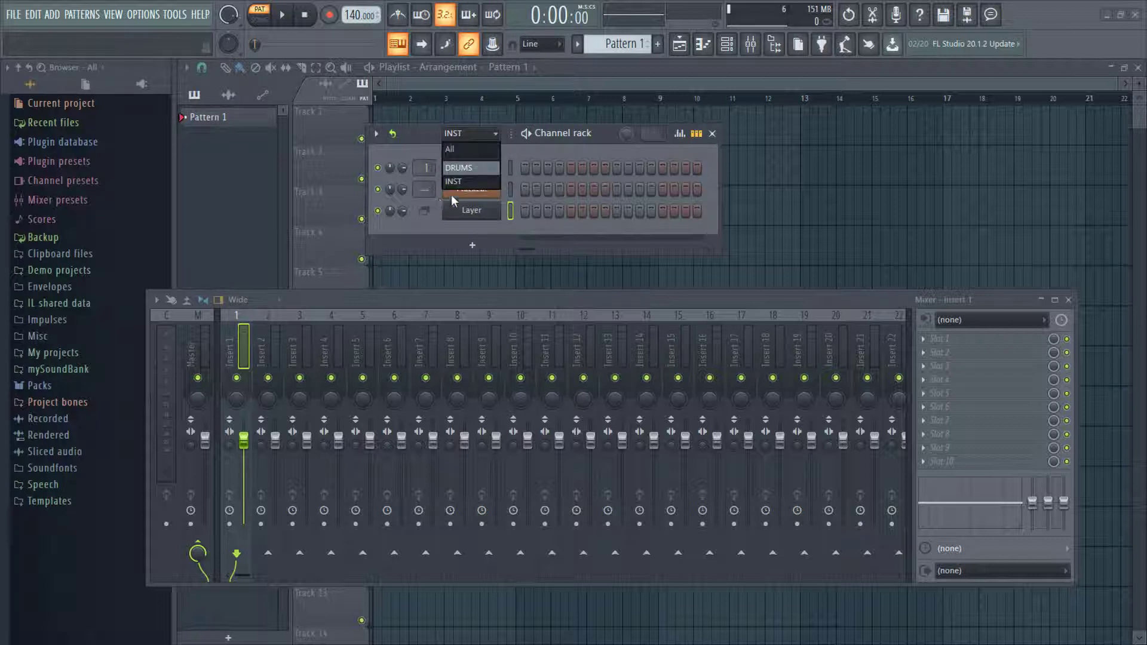
left_click(510, 206)
left_click(462, 134)
left_click(488, 220)
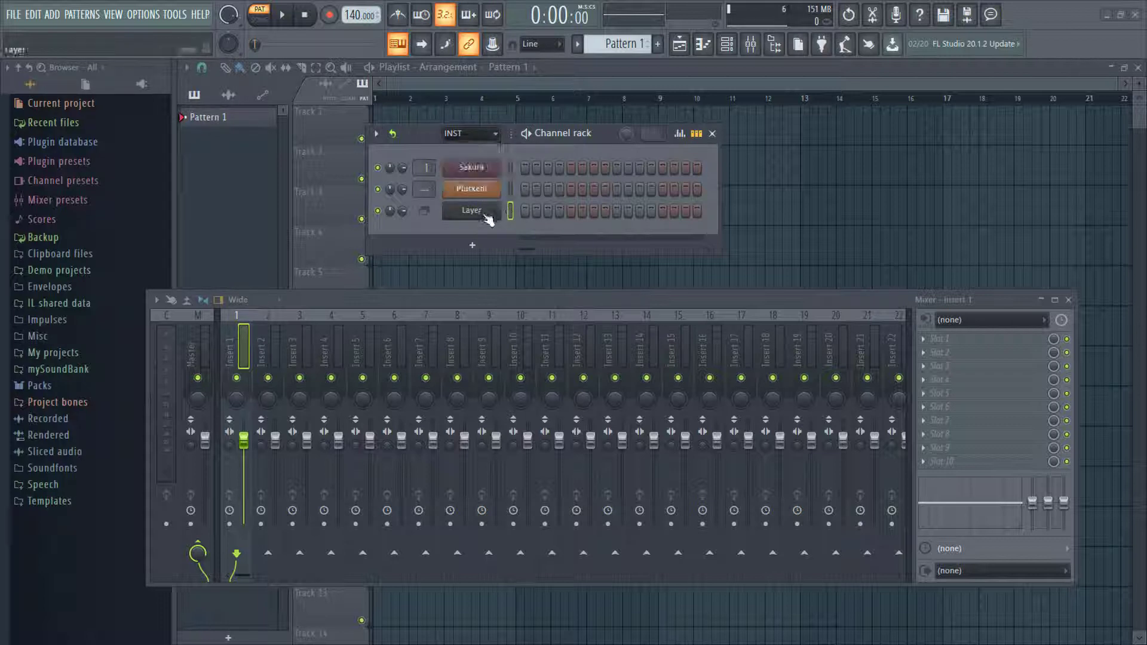
left_click(459, 134)
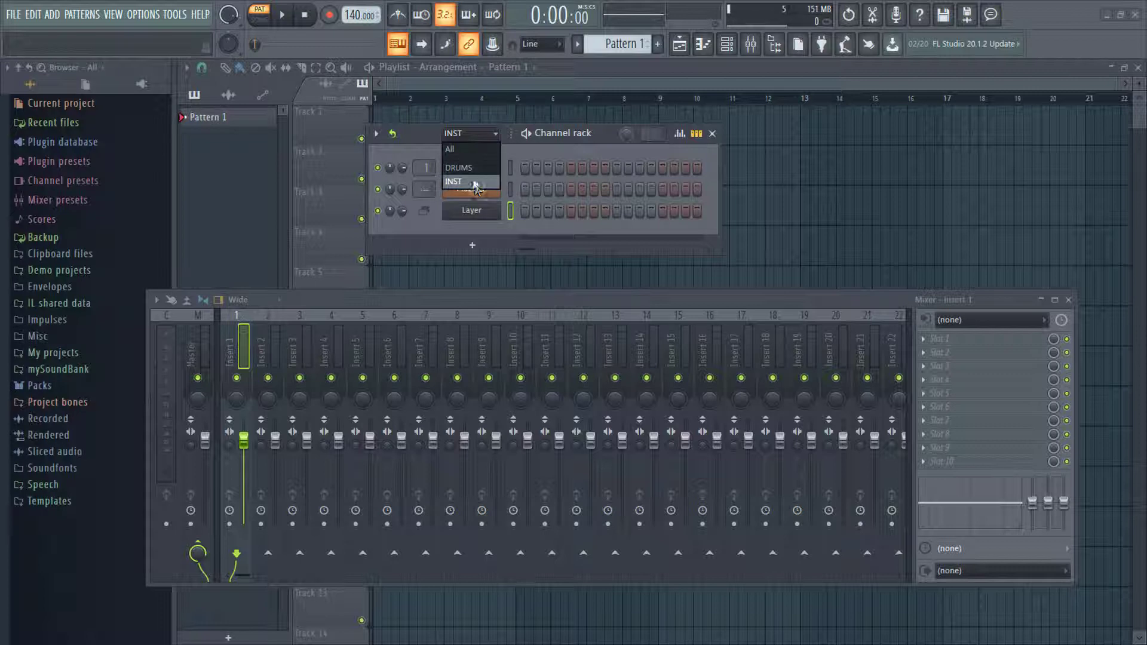
Check the DRUMS filter, then return the rack to All with all five channels
left_click(476, 184)
left_click(467, 134)
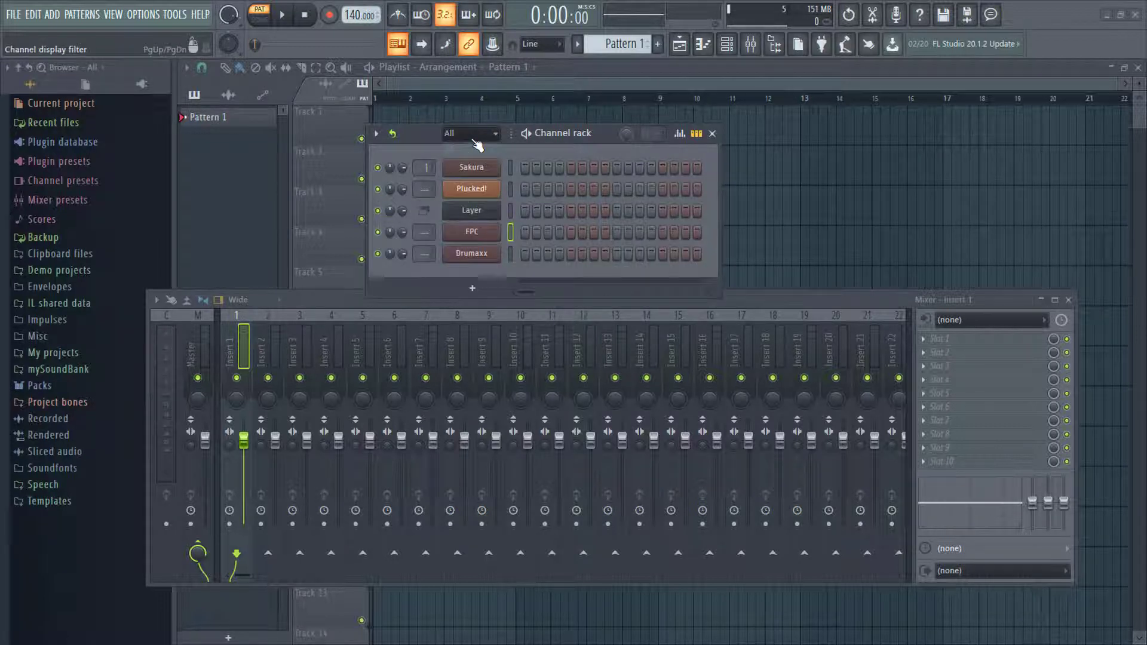
left_click(475, 140)
left_click(475, 167)
left_click(475, 135)
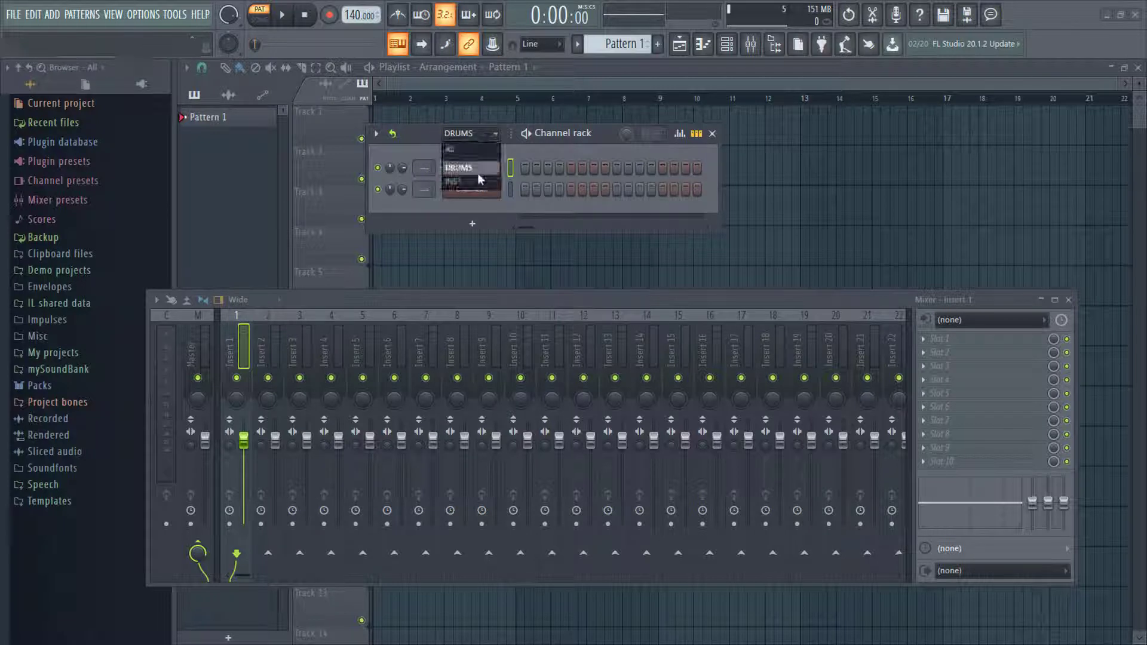
left_click(478, 175)
left_click(481, 135)
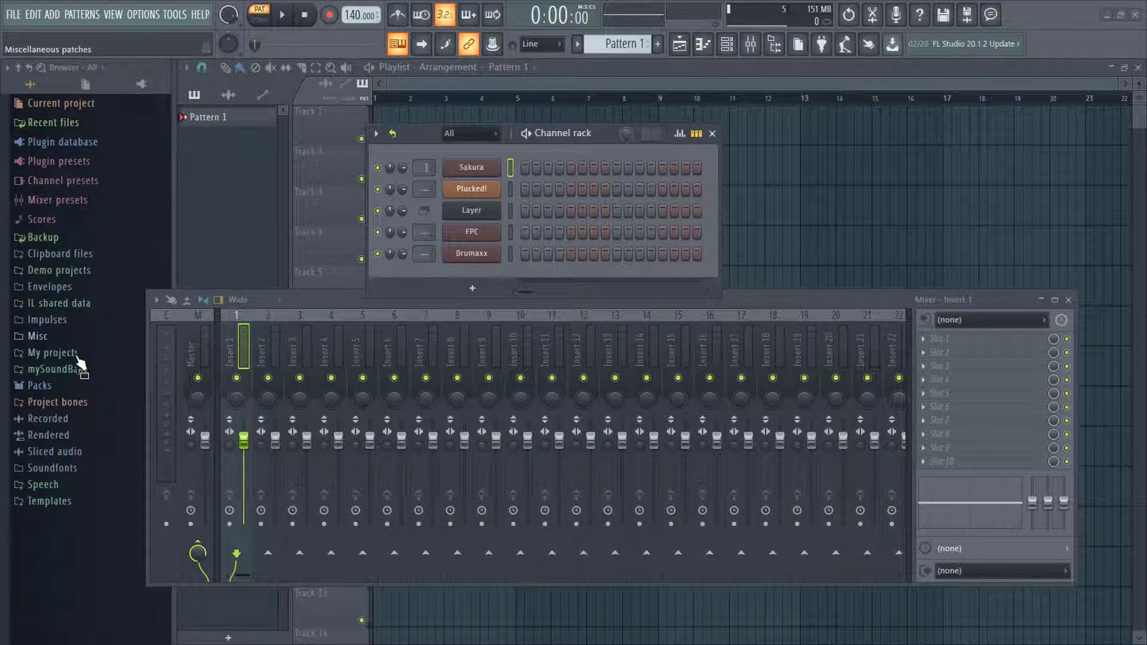
Drag 707 Kick.wav from Packs > Drums > Kicks into the playlist, creating an Audio group
left_click(56, 385)
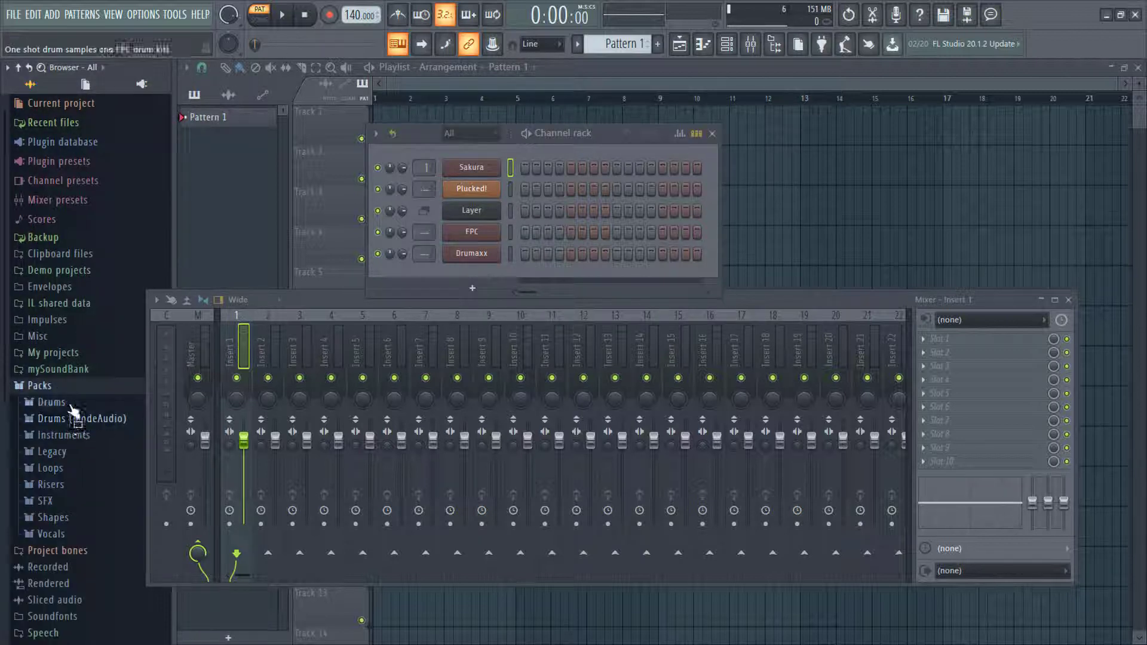
left_click(72, 401)
left_click(62, 451)
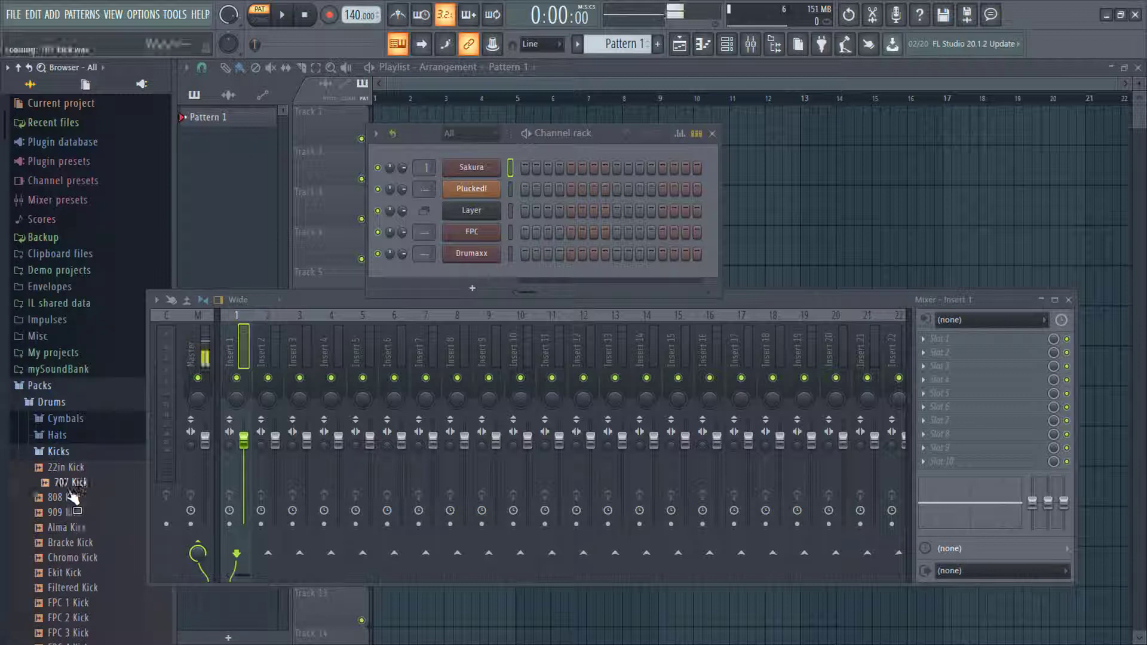
left_click_drag(71, 483, 777, 210)
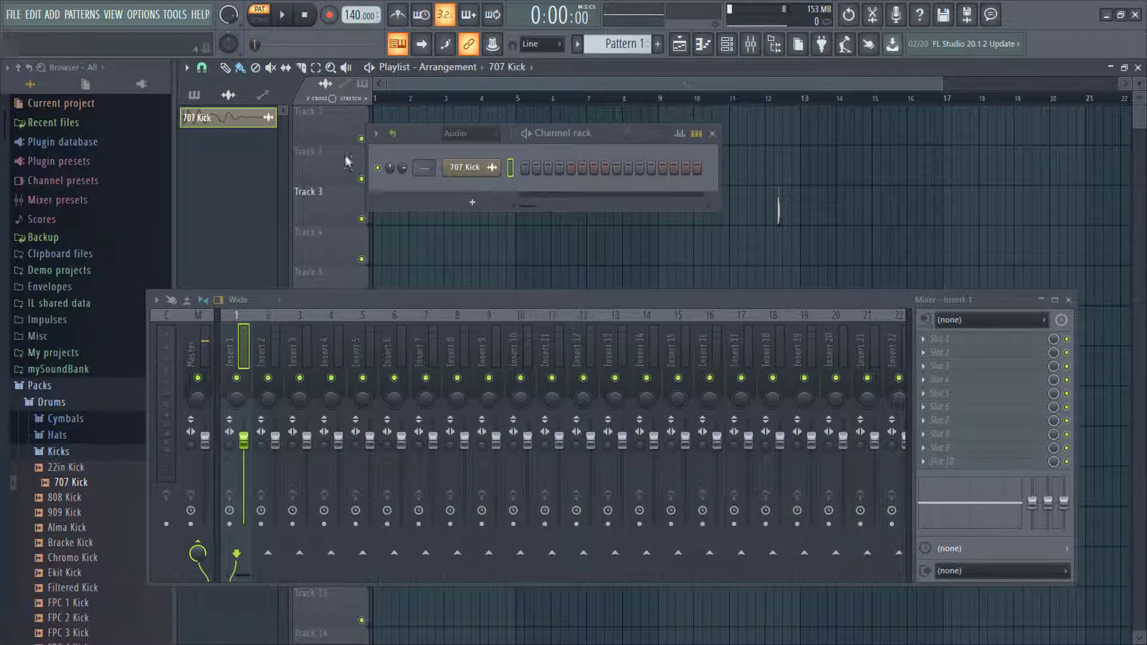
scroll(798, 99, "up", 2)
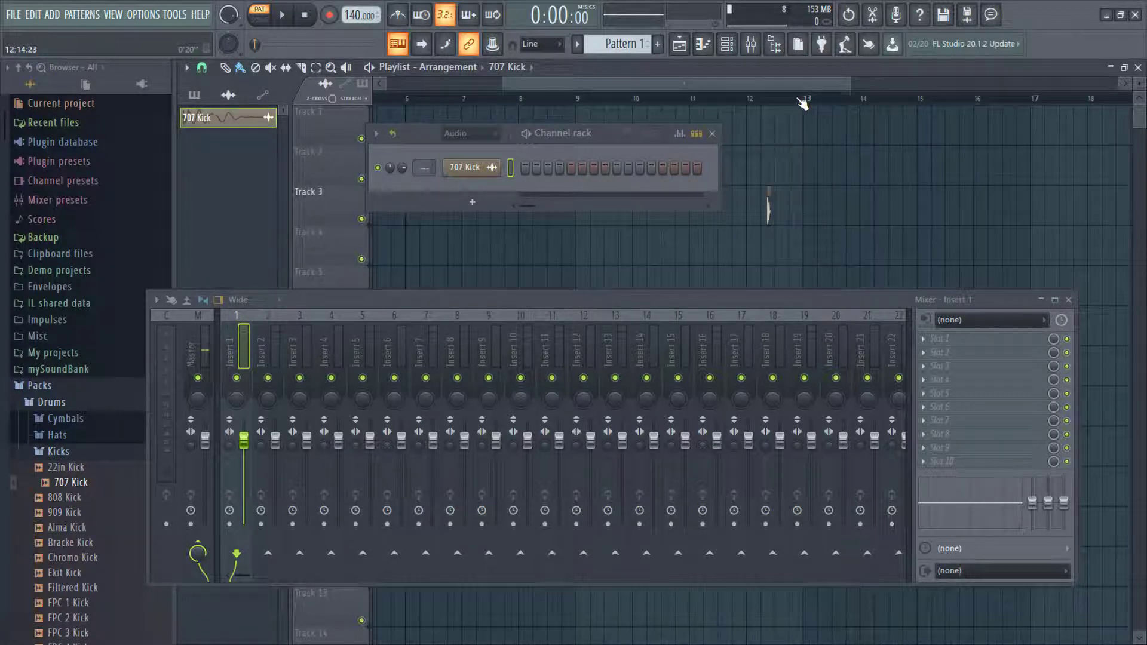
left_click(498, 139)
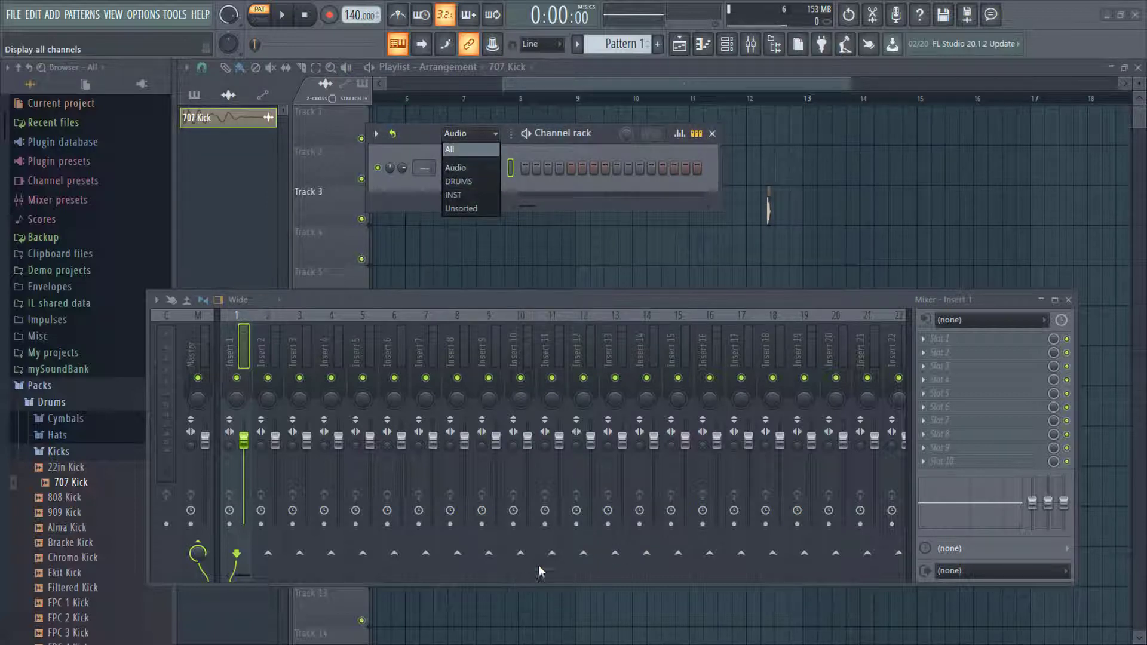
Show all channels and add a Fruity Slicer channel, giving seven channels in the rack
left_click(429, 139)
left_click(480, 137)
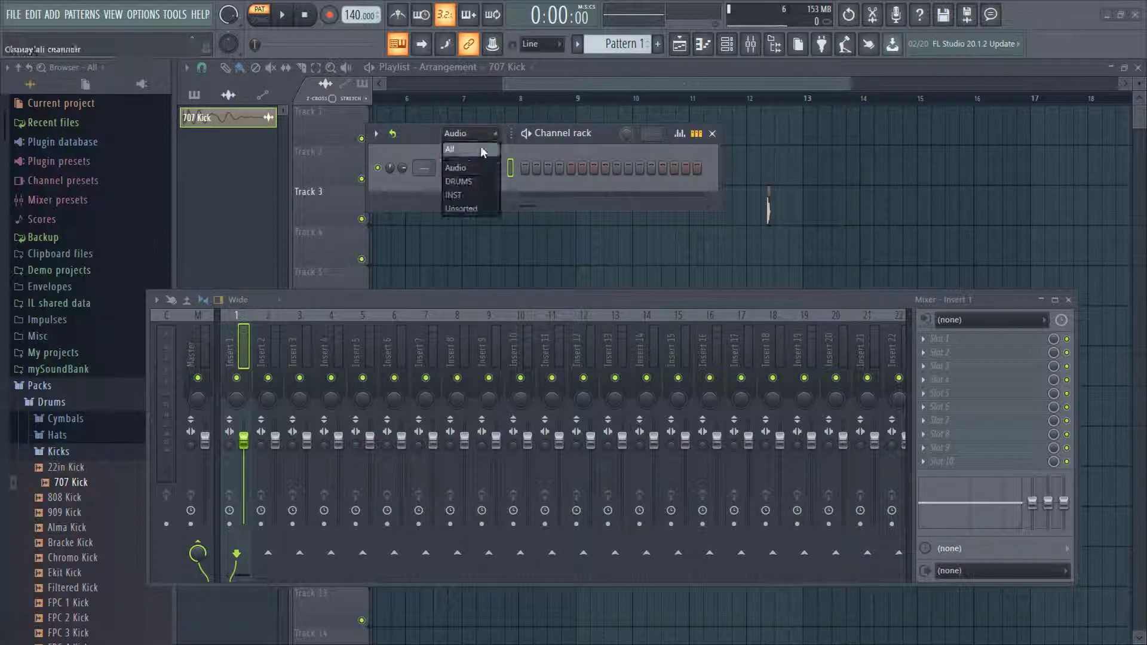
left_click(474, 308)
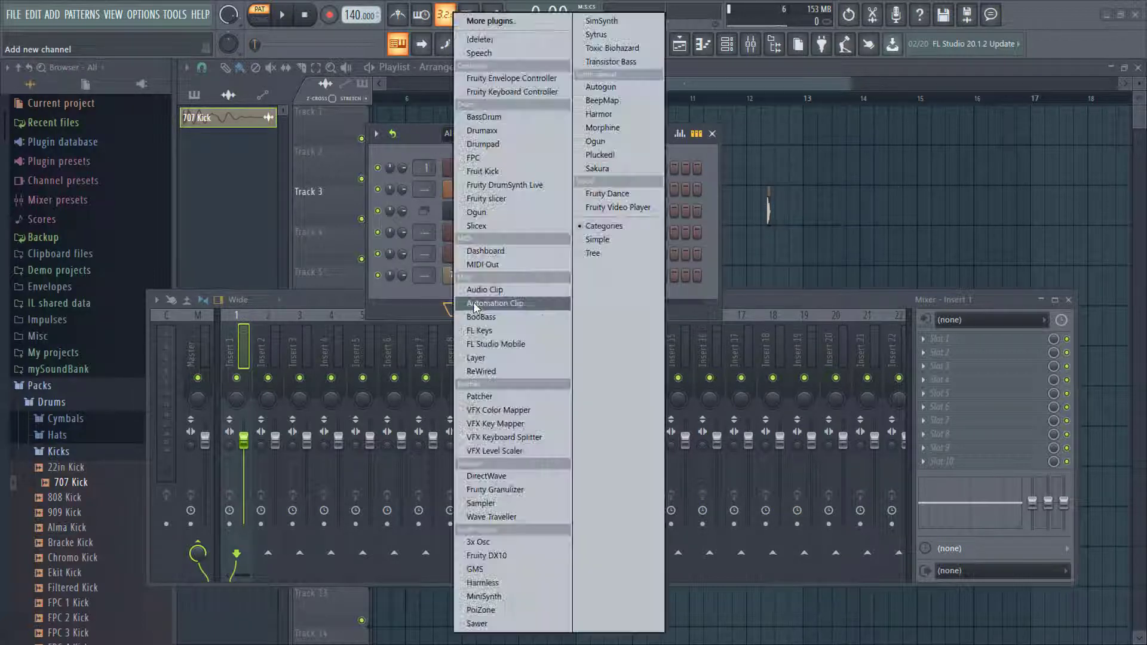
left_click(489, 201)
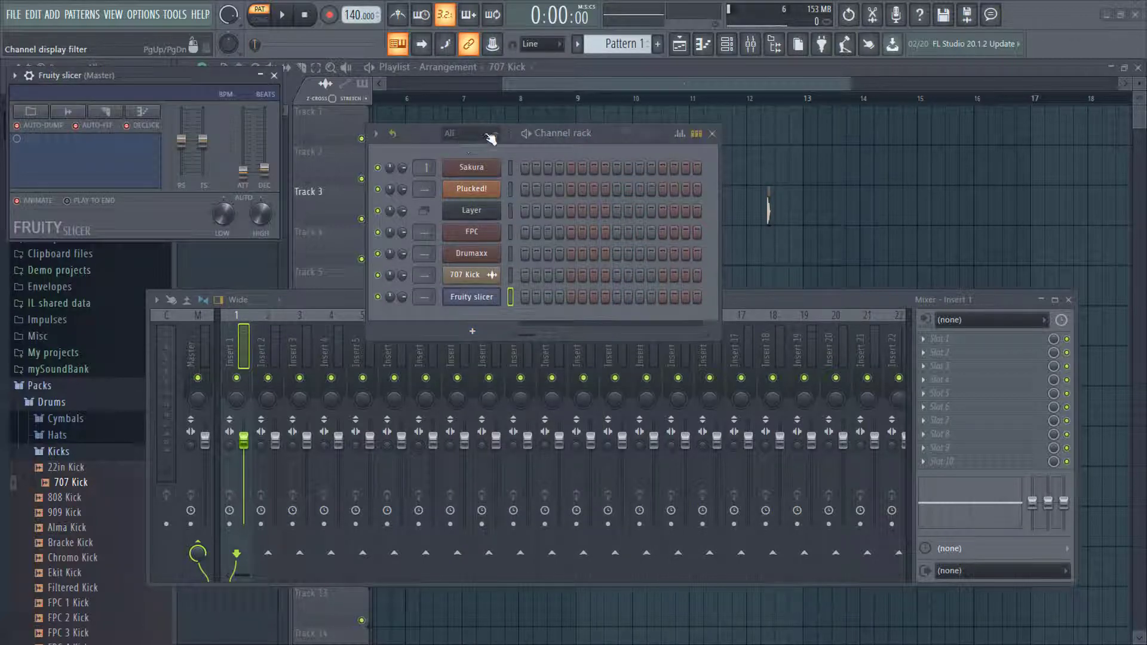
left_click(468, 134)
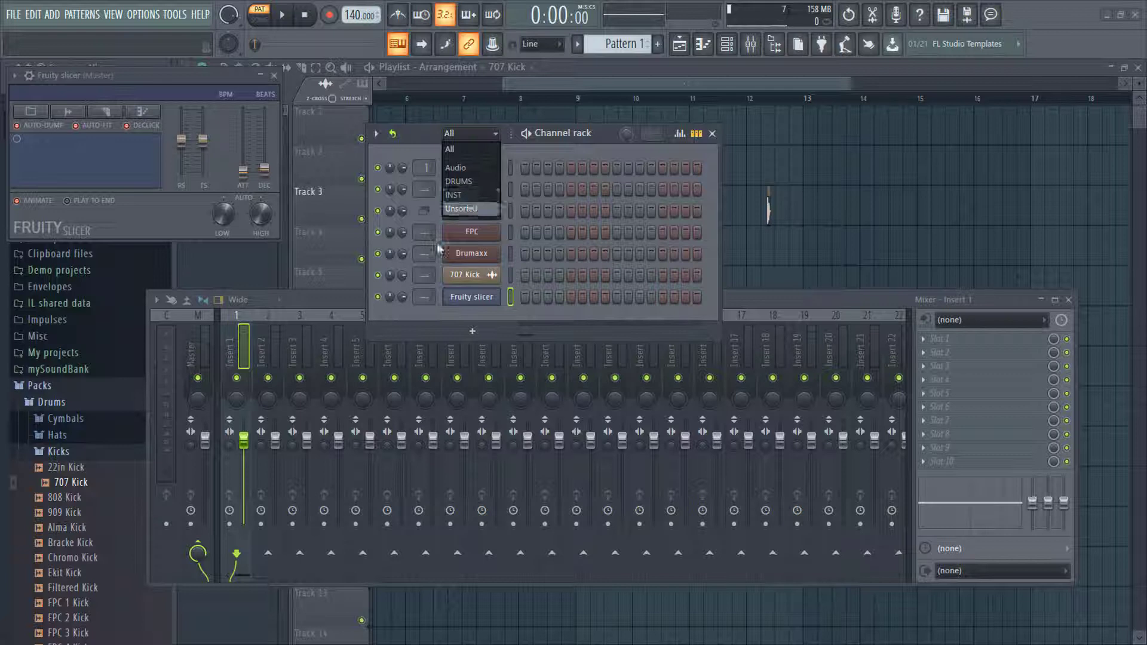
Select only the Fruity Slicer channel and filter the channel rack to the Unsorted group
left_click(511, 300)
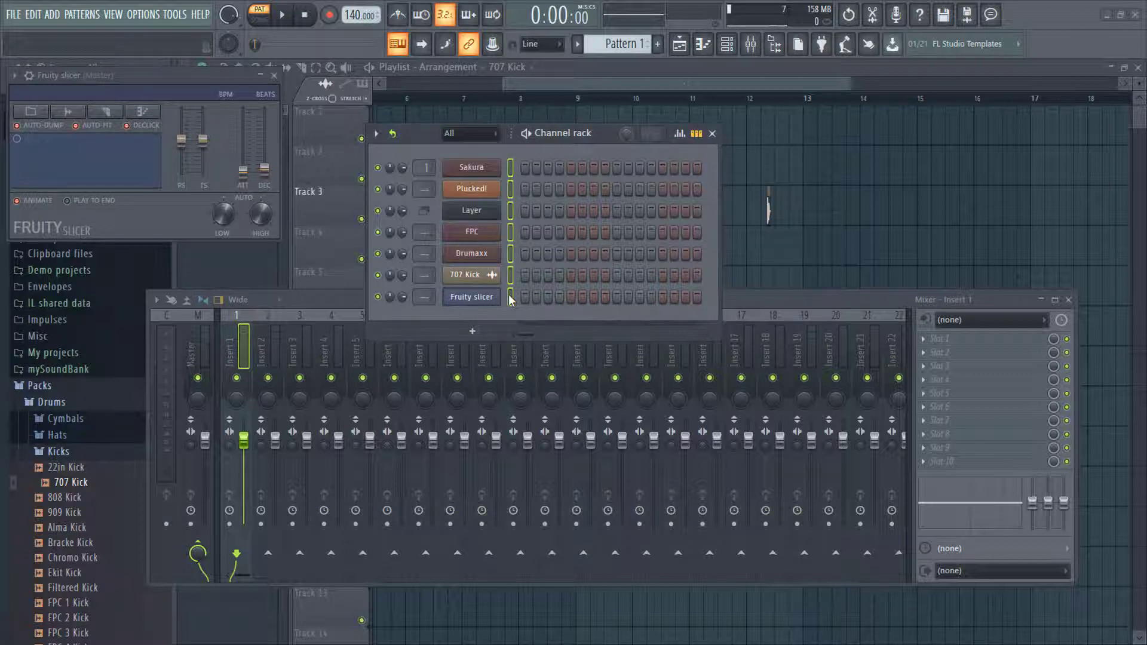
left_click(511, 300)
left_click(475, 137)
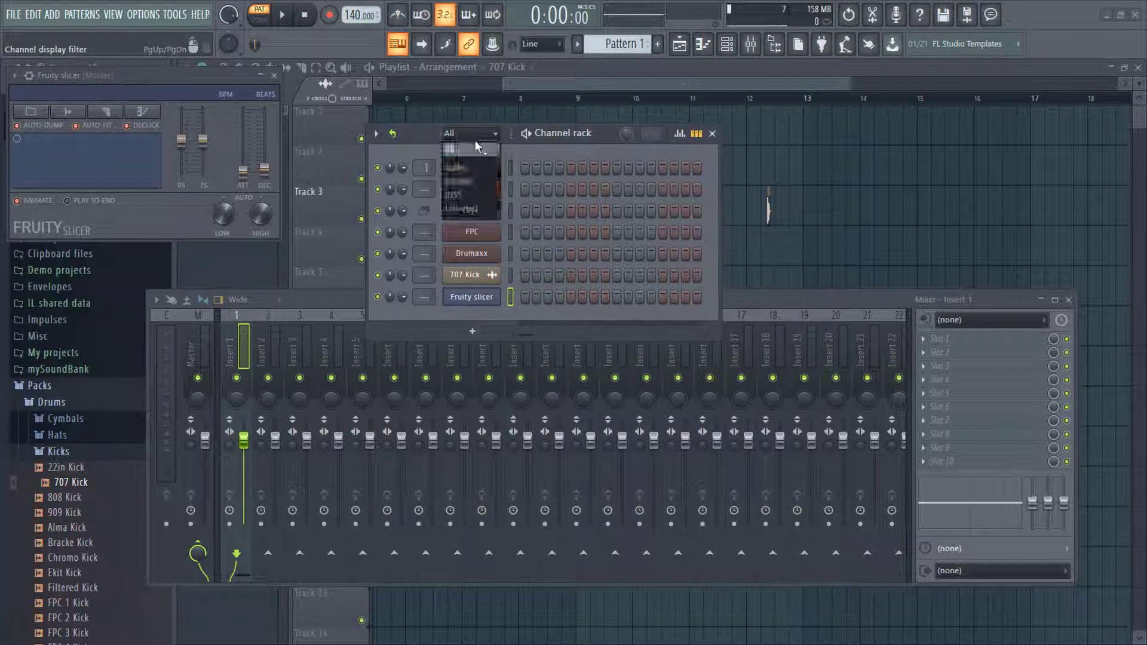
left_click(474, 210)
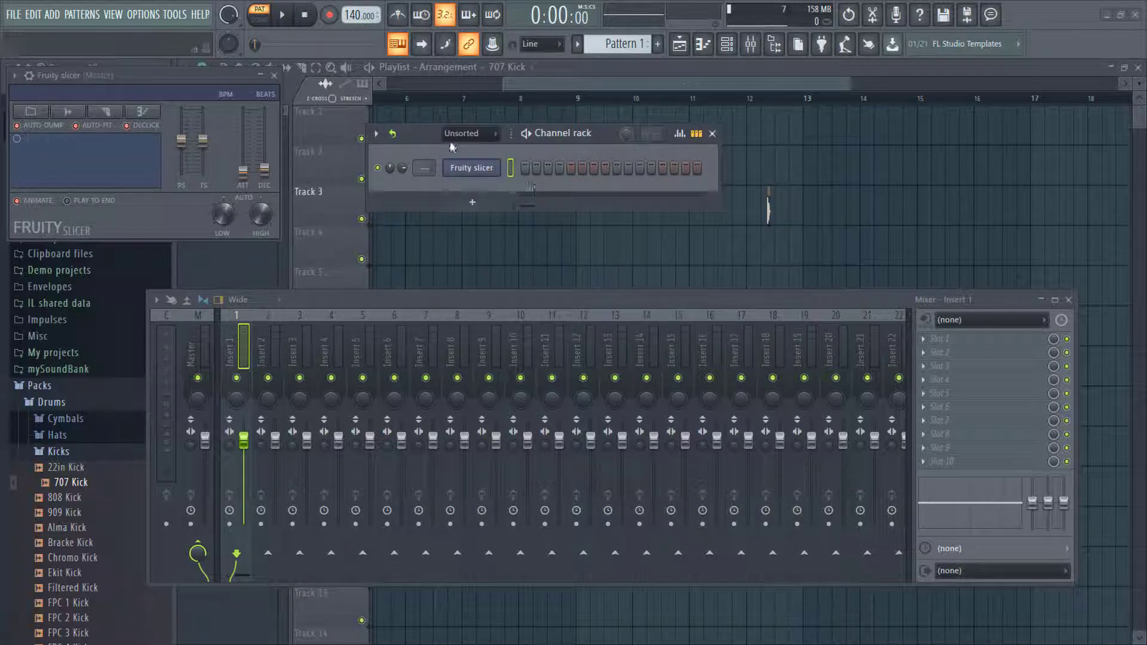